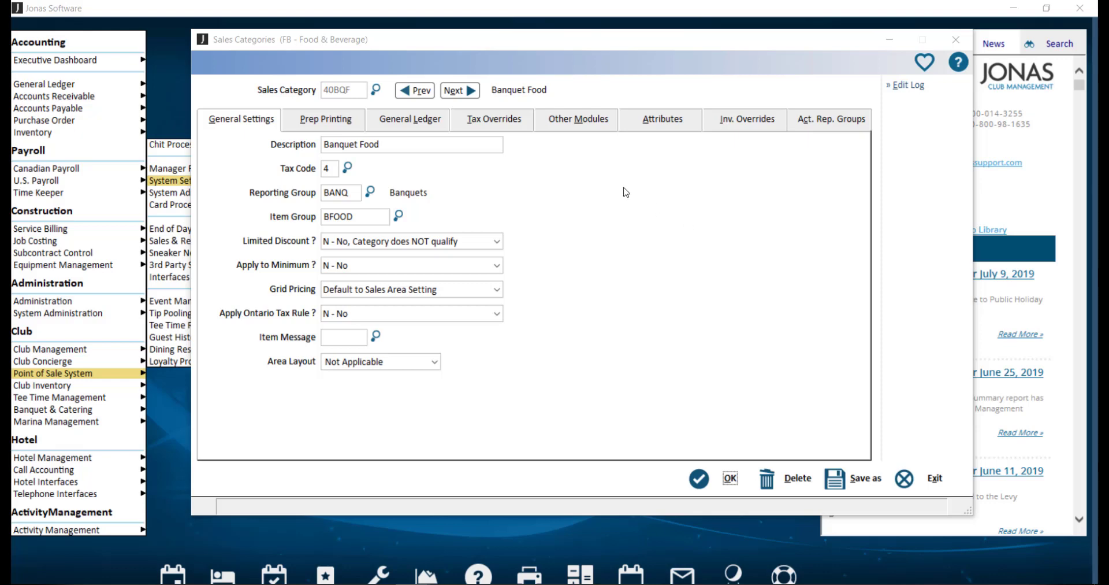
- Show the 40BQF Banquet Food category's Other Modules settings, including its Activity Management Category
left_click(577, 123)
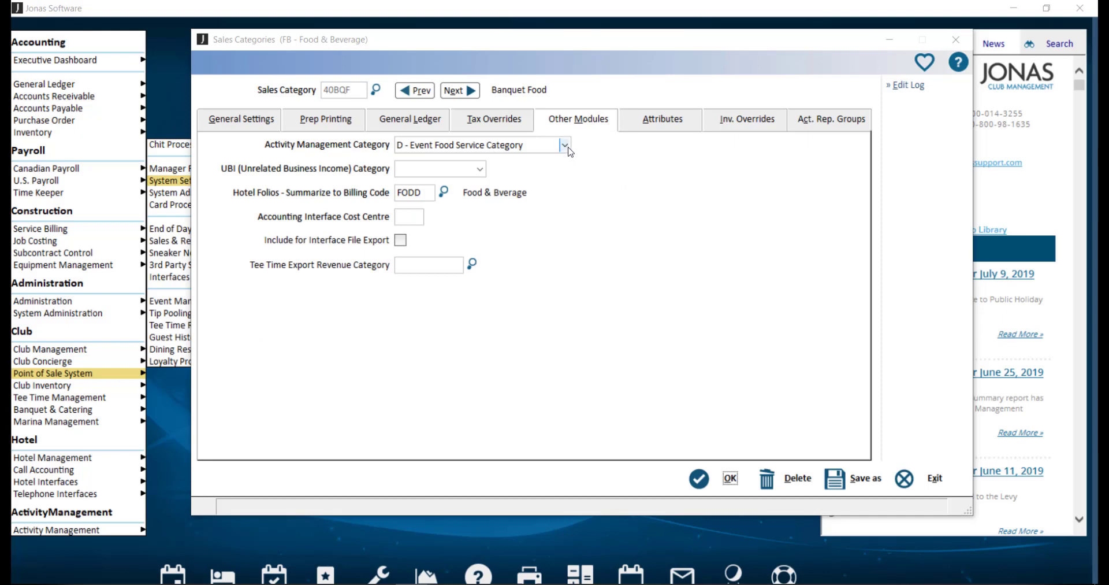
- Keep Banquet Food mapped to D - Event Food Service Category, save it, and close Sales Categories
left_click(564, 145)
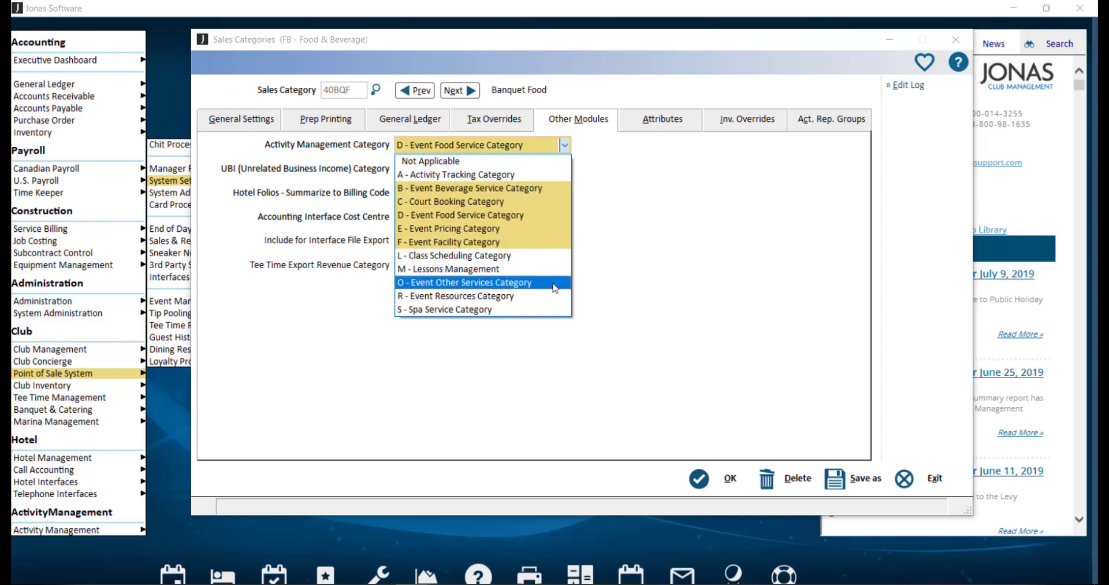
left_click(600, 270)
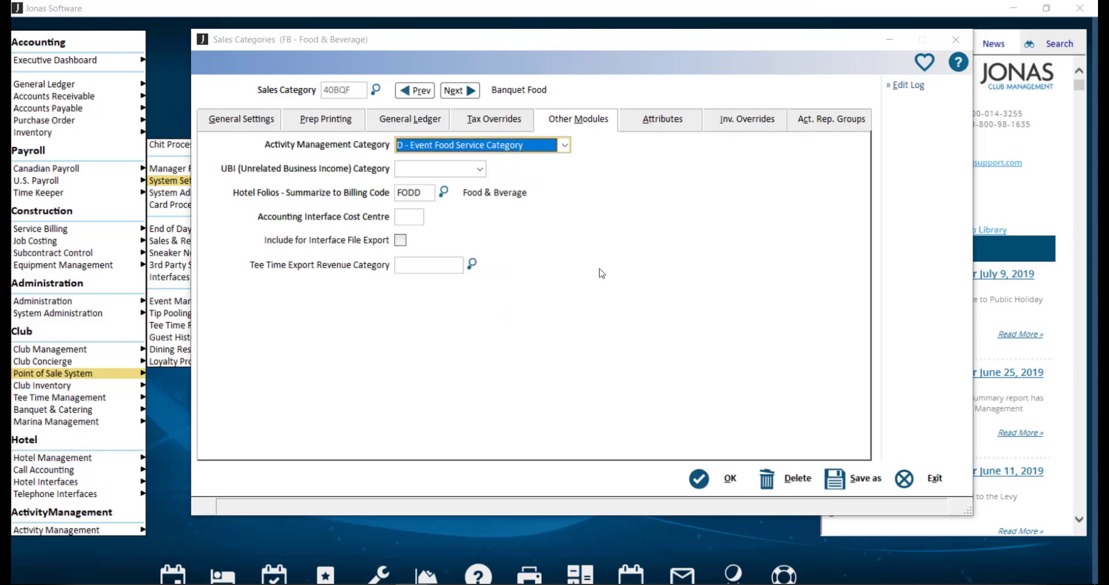
left_click(725, 479)
key("Return")
key("Escape")
key("Return")
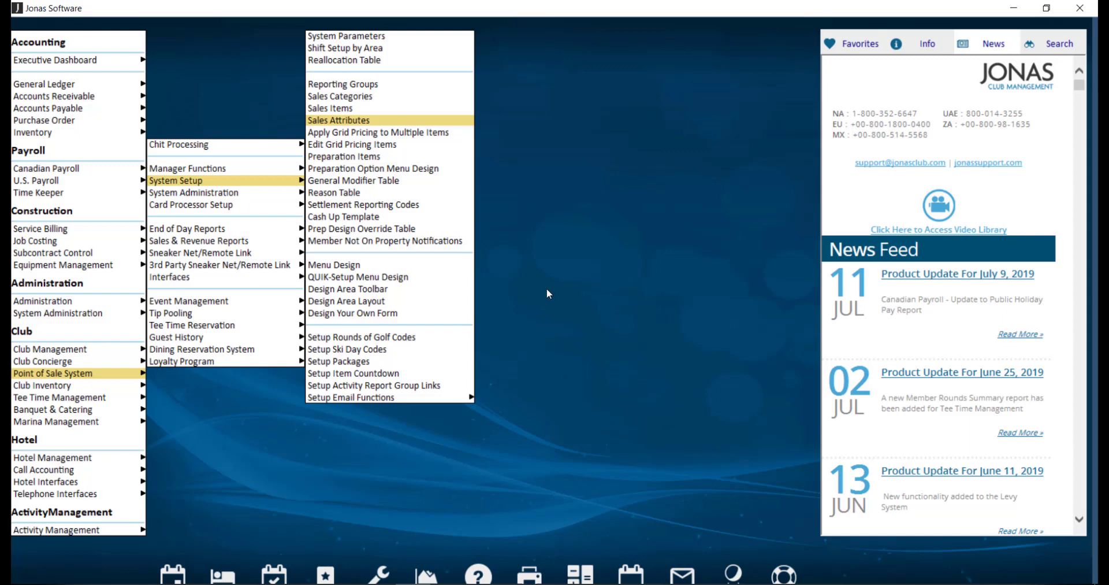
- Load the ~BQSET Banquet Settlement Menu design and open its Settle To Event button
left_click(460, 275)
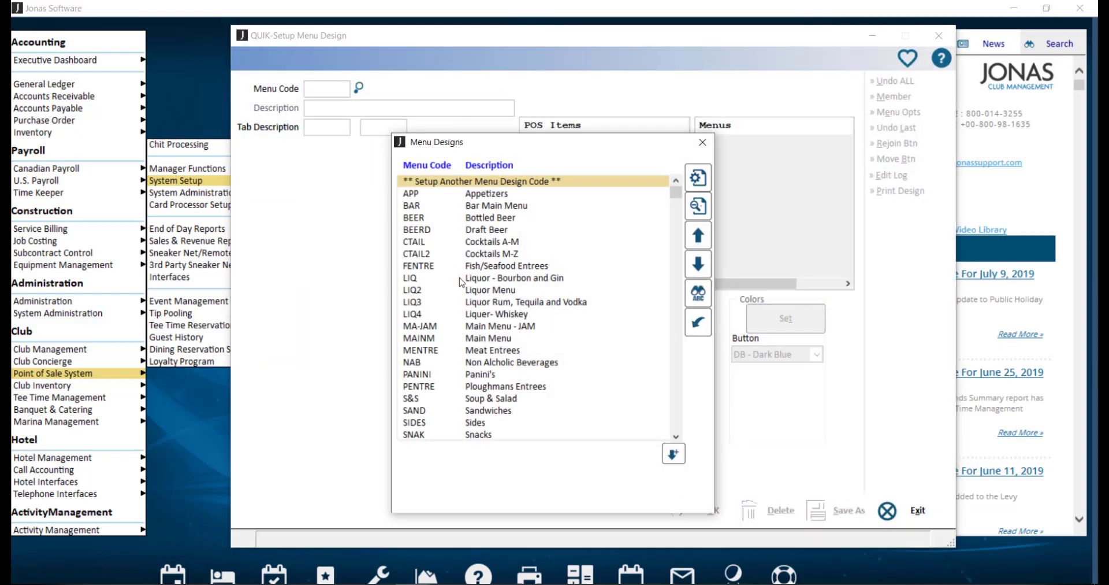
left_click_drag(675, 192, 676, 328)
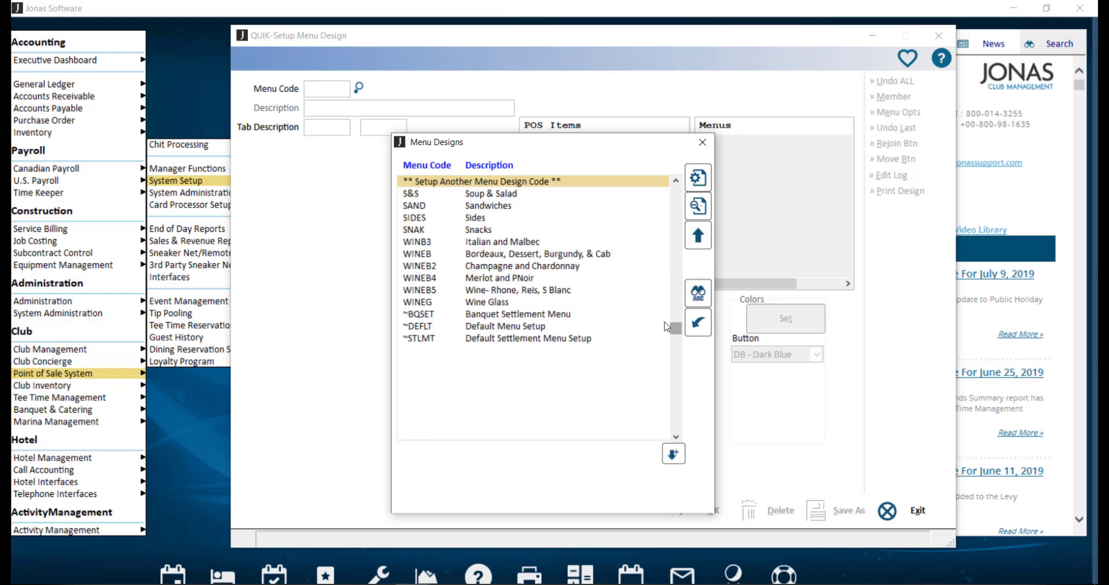
double_click(574, 314)
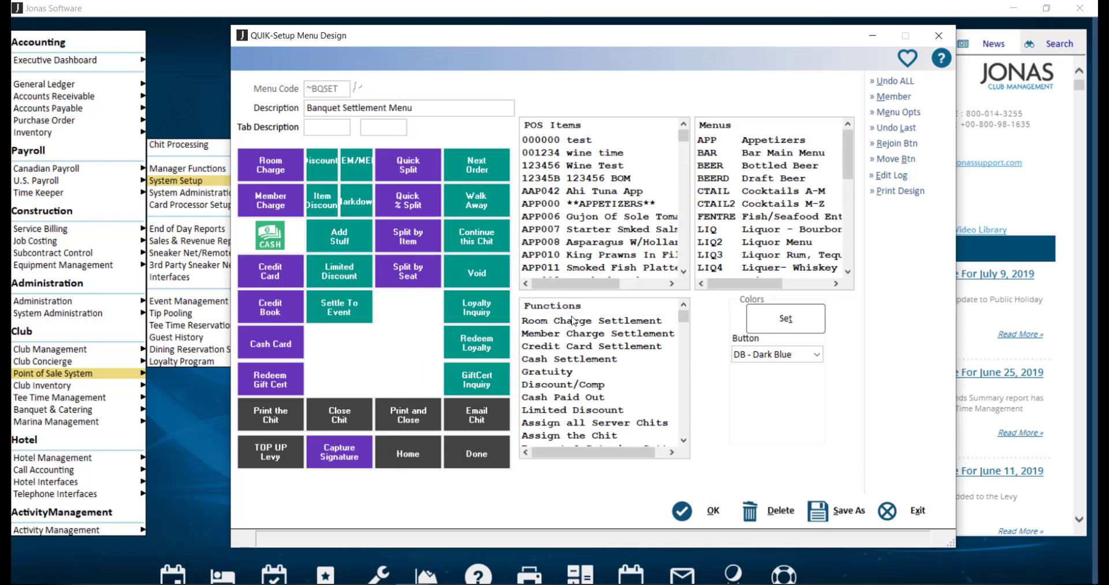
double_click(364, 303)
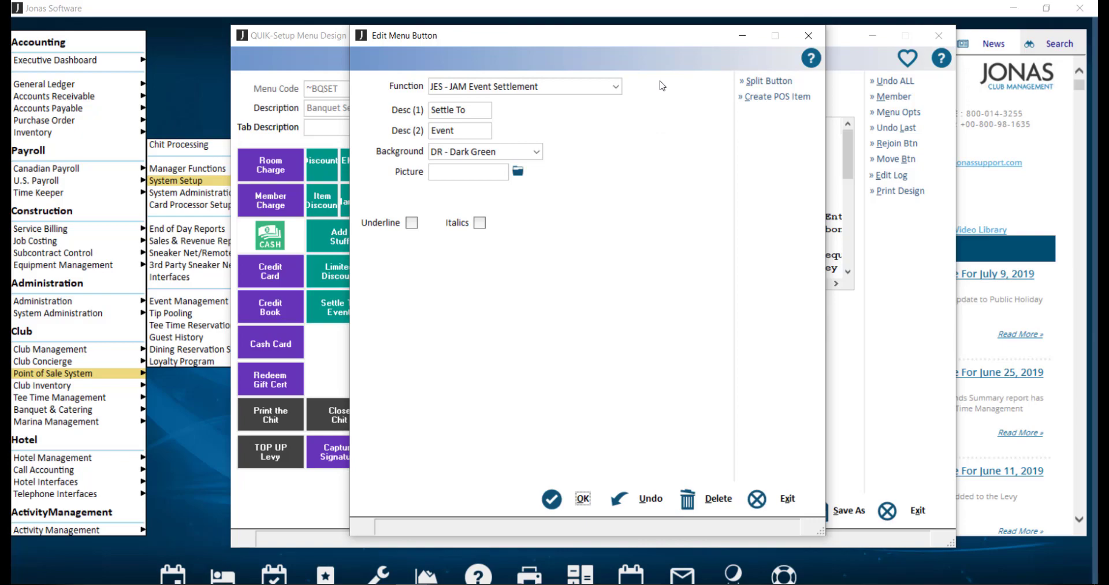
- Keep the button's JES - JAM Event Settlement function and save the ~BQSET menu design
left_click(553, 497)
left_click(687, 508)
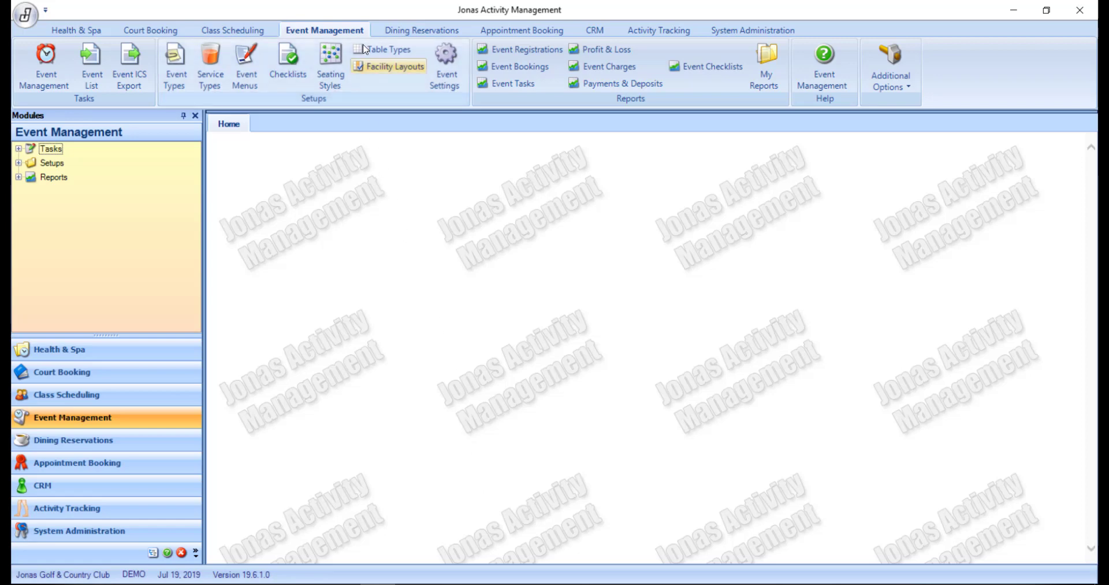
- Keep Allow Transfers from POS set to Yes for the Beverage - Cash Bar service type
left_click(214, 89)
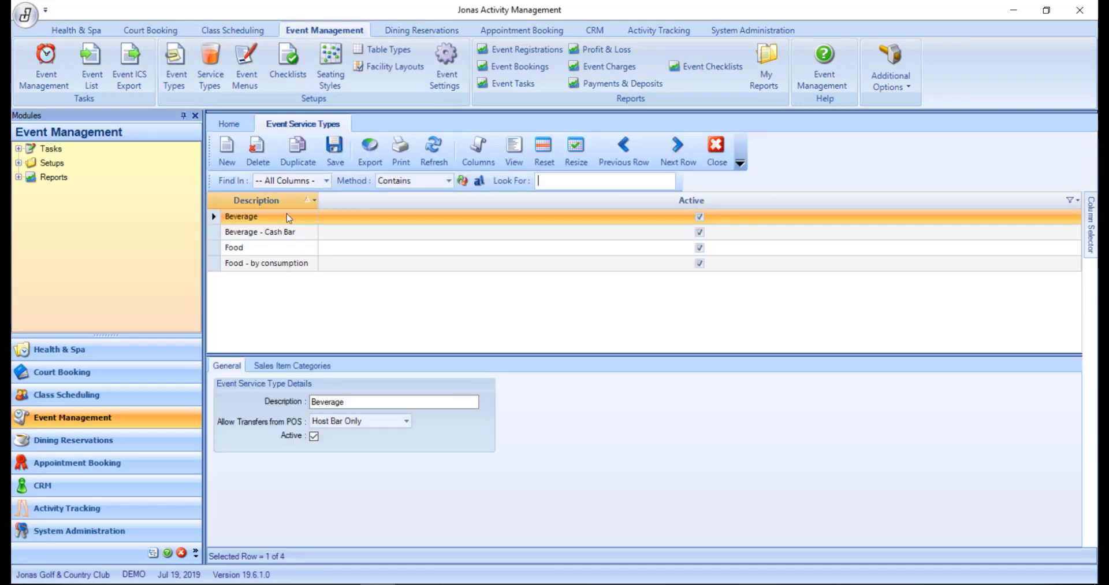
left_click(285, 234)
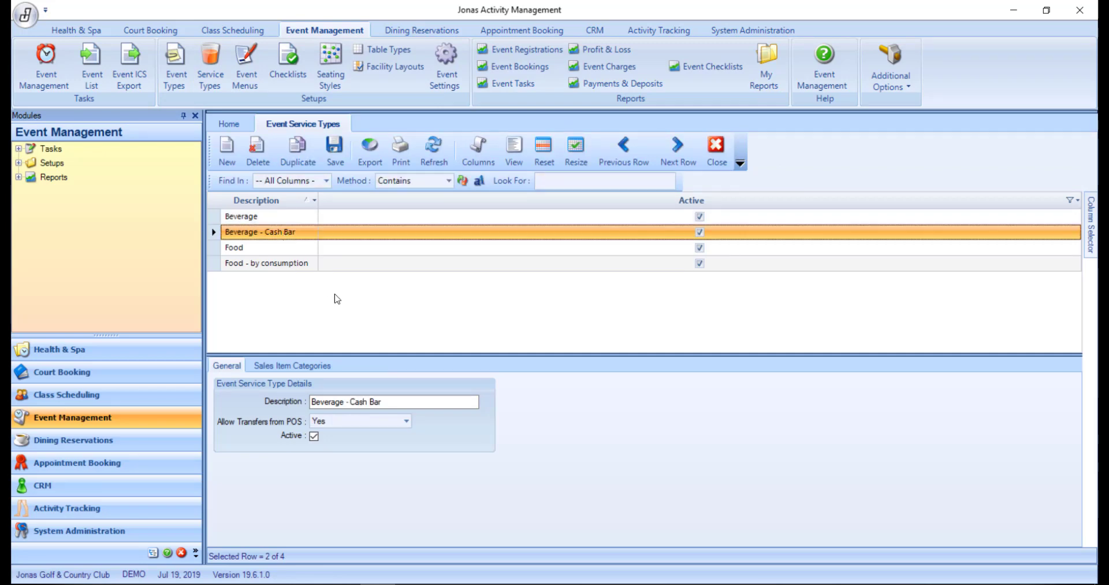
left_click(407, 423)
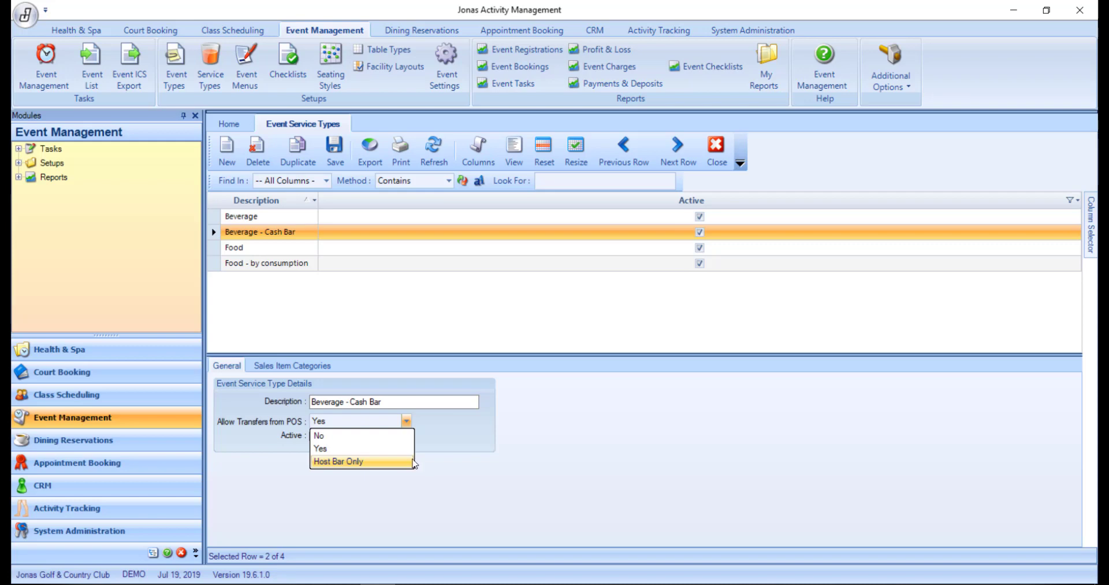
left_click(487, 440)
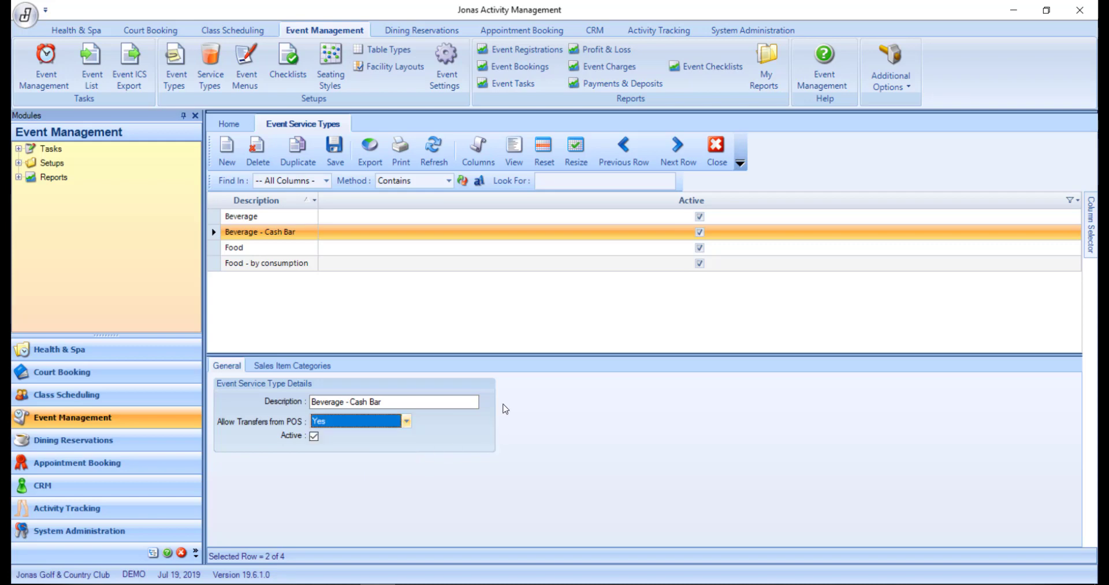
- Confirm Beer Bottle, Beer Can and Beer Draft are Beverage - Cash Bar's eligible sales categories
left_click(331, 366)
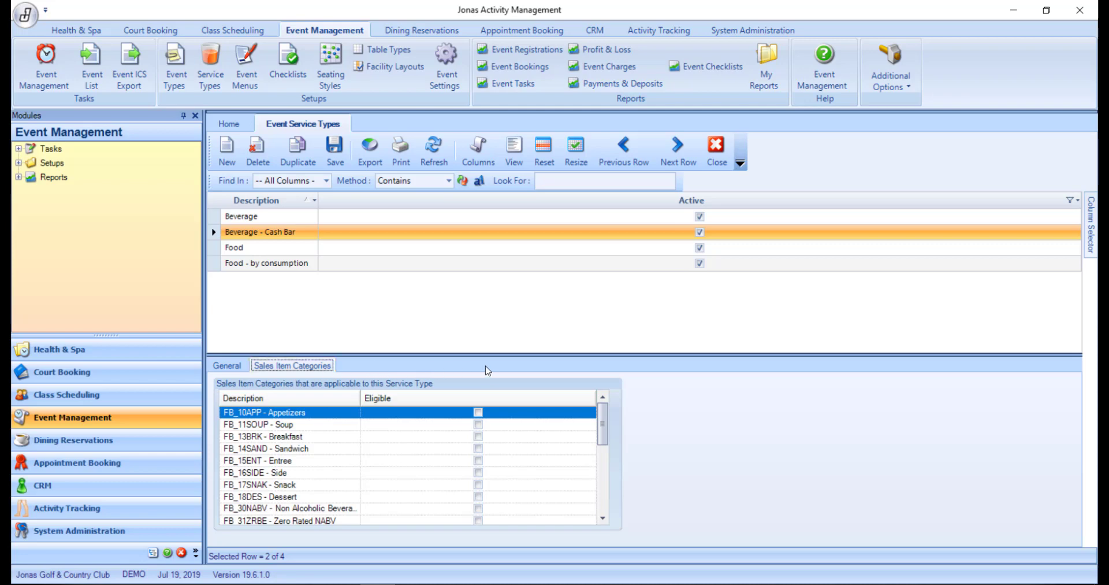
left_click_drag(604, 412, 608, 452)
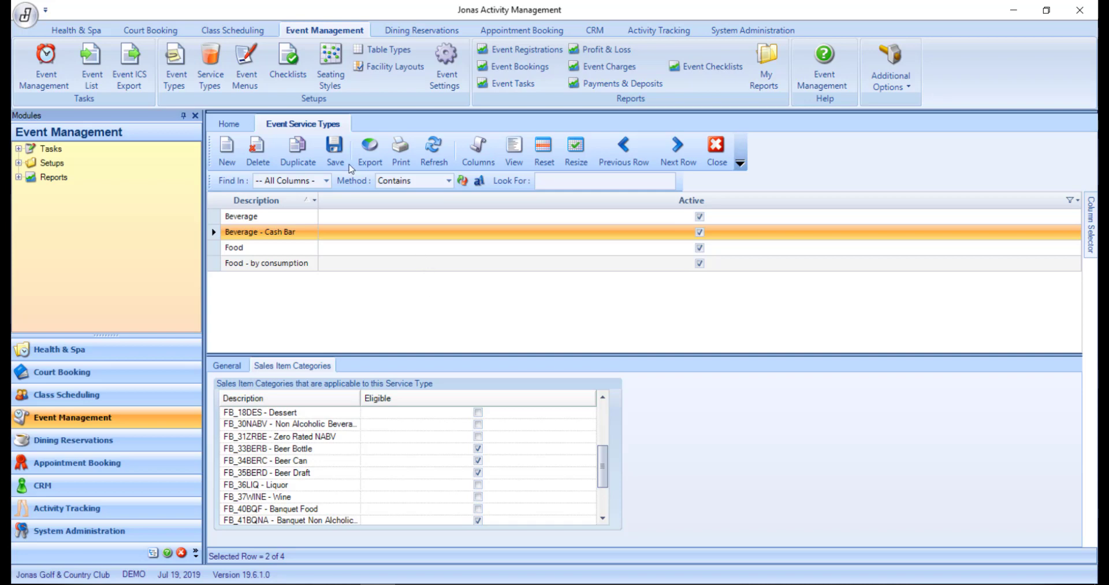
left_click(86, 55)
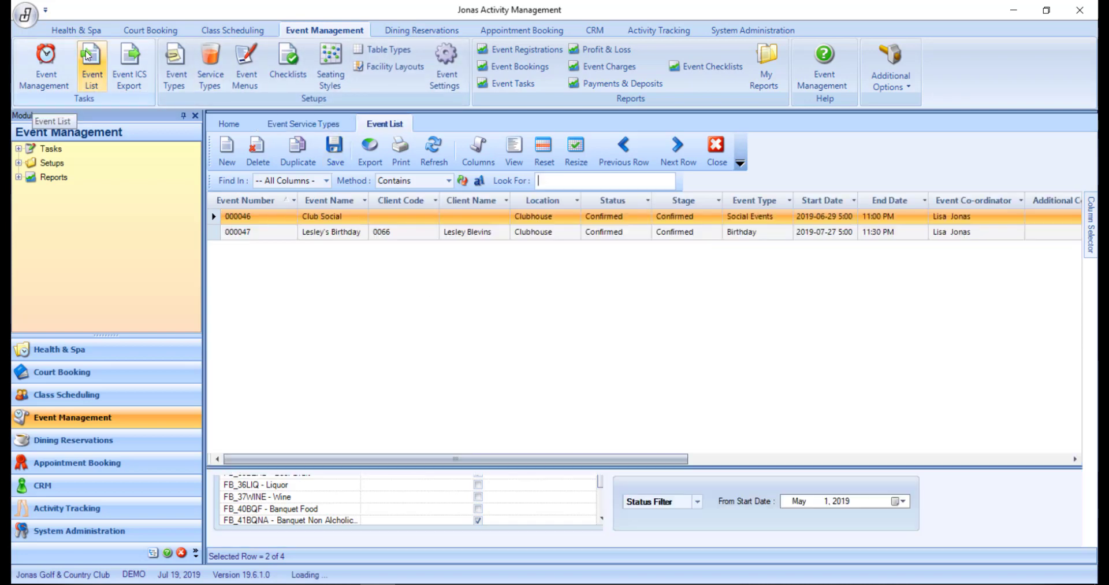
- Bring up the list of confirmed event bookings, such as the Clubhouse events
left_click(279, 234)
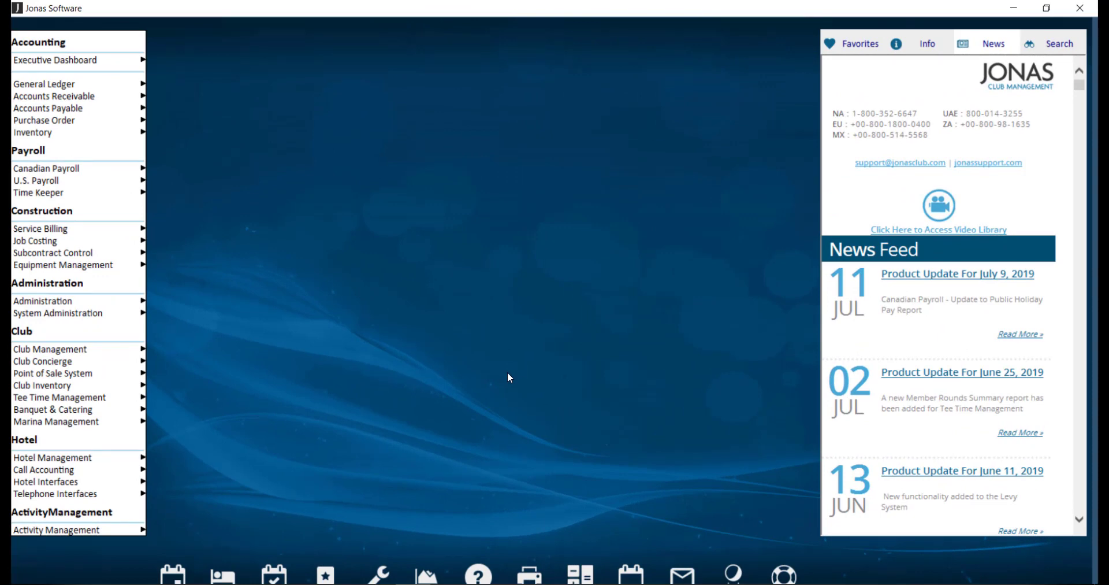
- Start a new chit and select the paying member from the member list
left_click(131, 375)
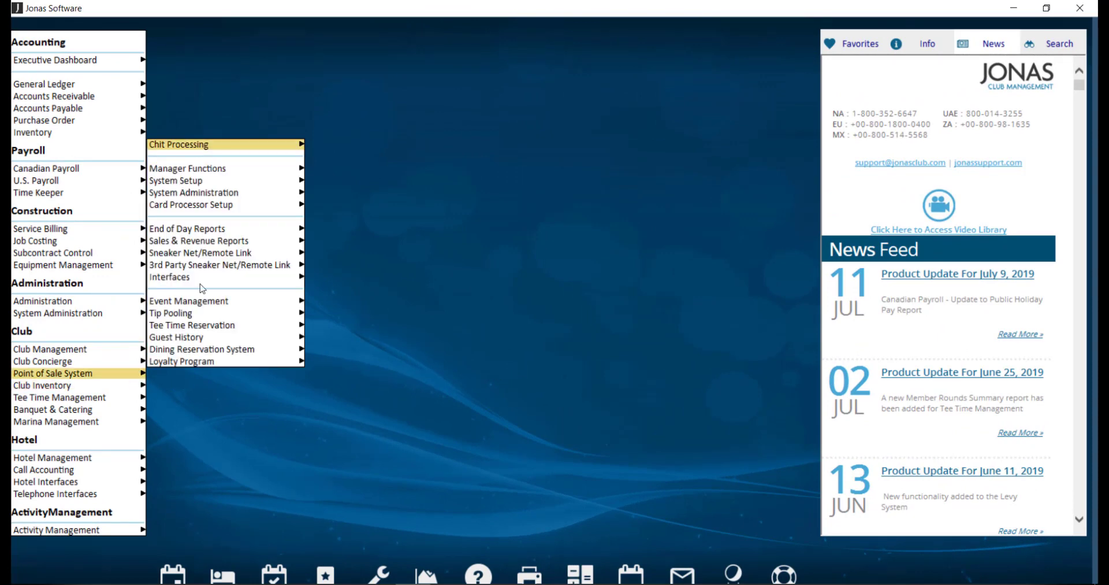
left_click(261, 147)
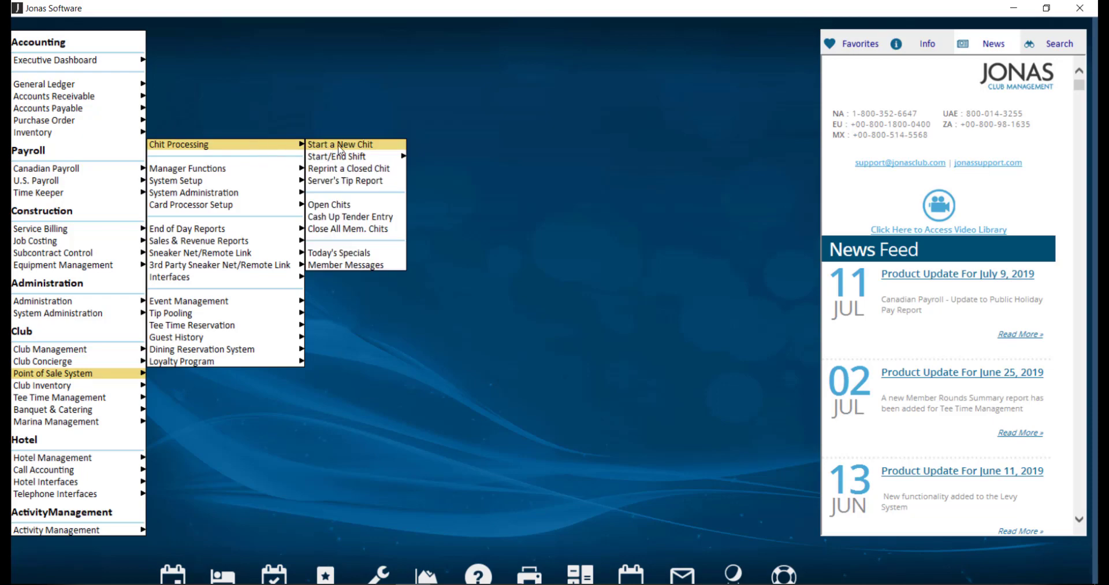
left_click(379, 147)
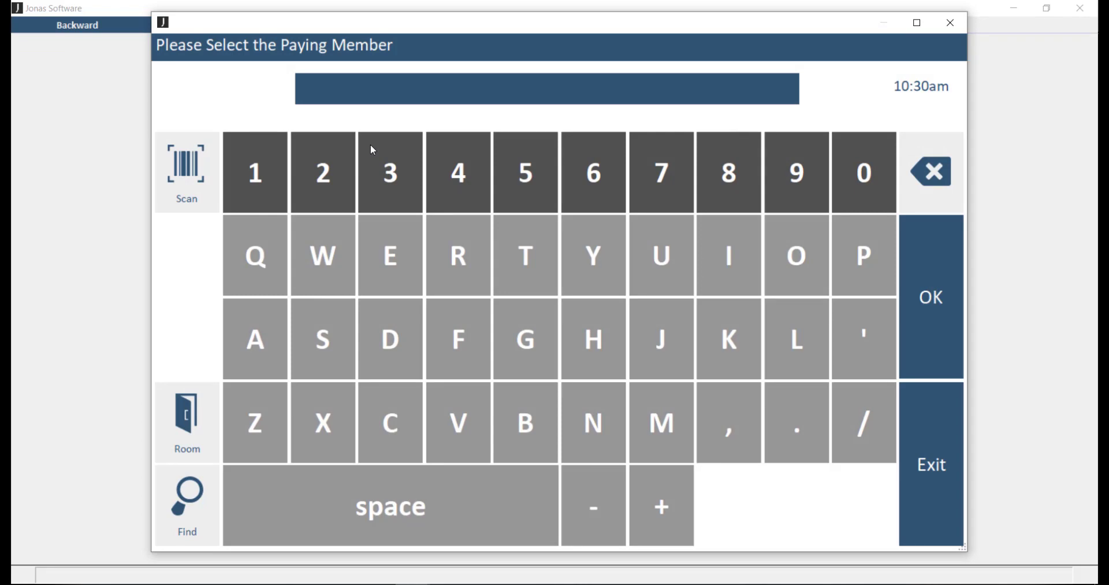
left_click(187, 507)
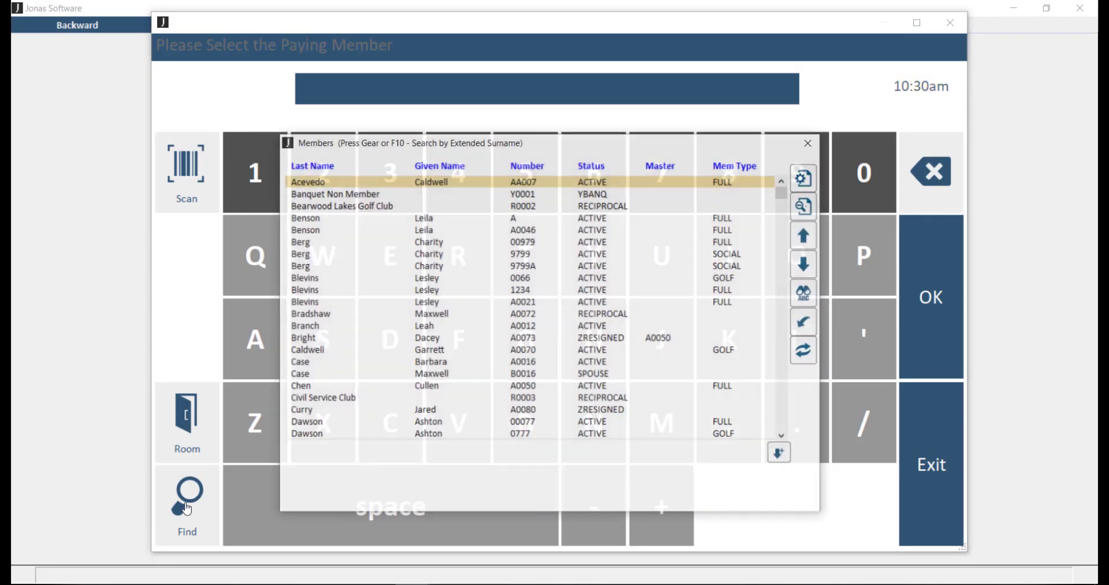
left_click(423, 280)
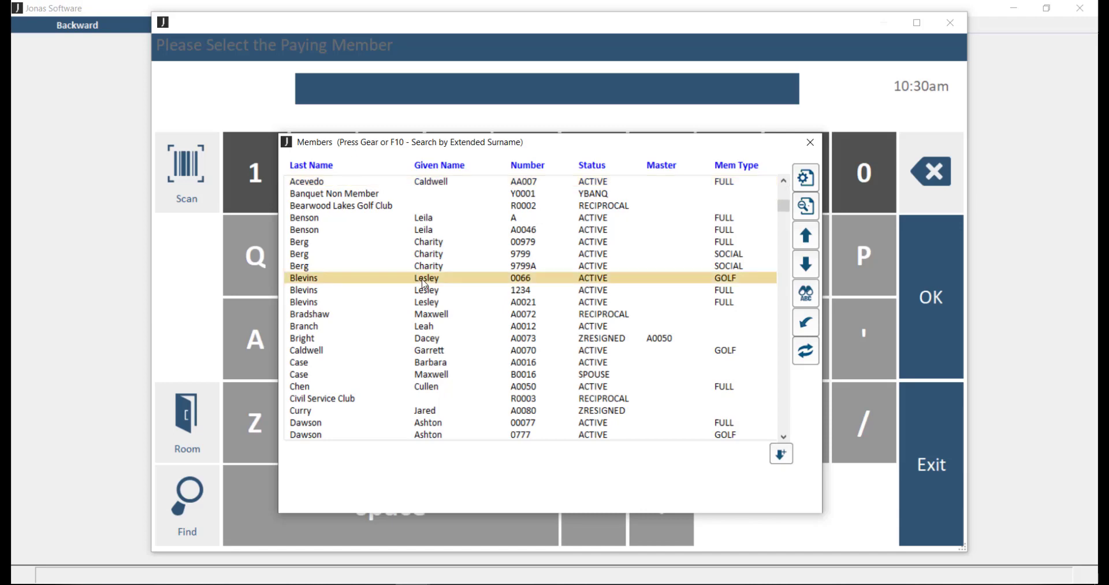
left_click(424, 283)
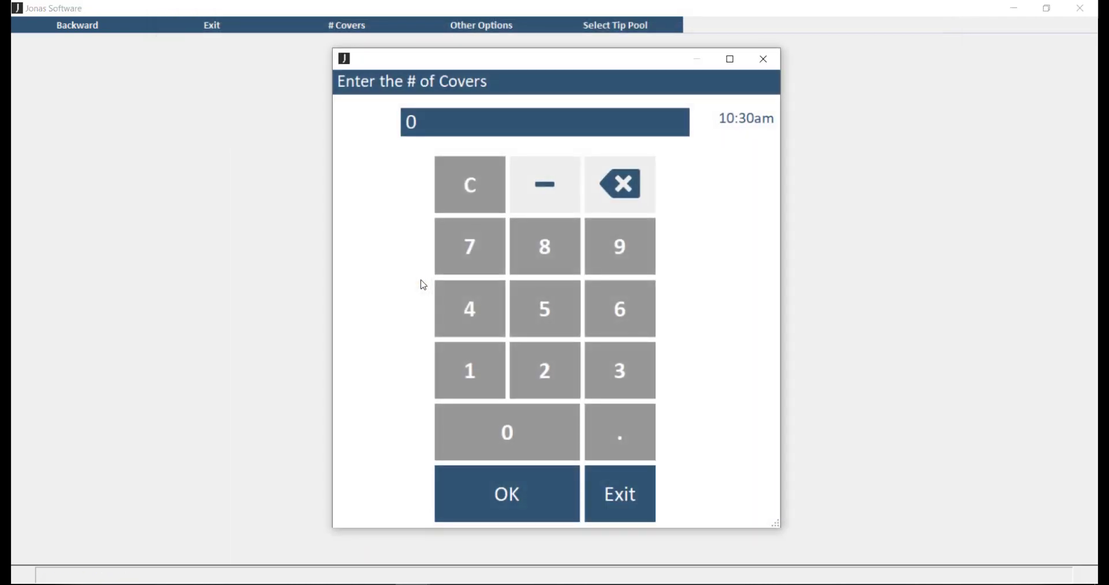
- Record 40 covers on the new chit
left_click(469, 308)
left_click(509, 430)
left_click(518, 494)
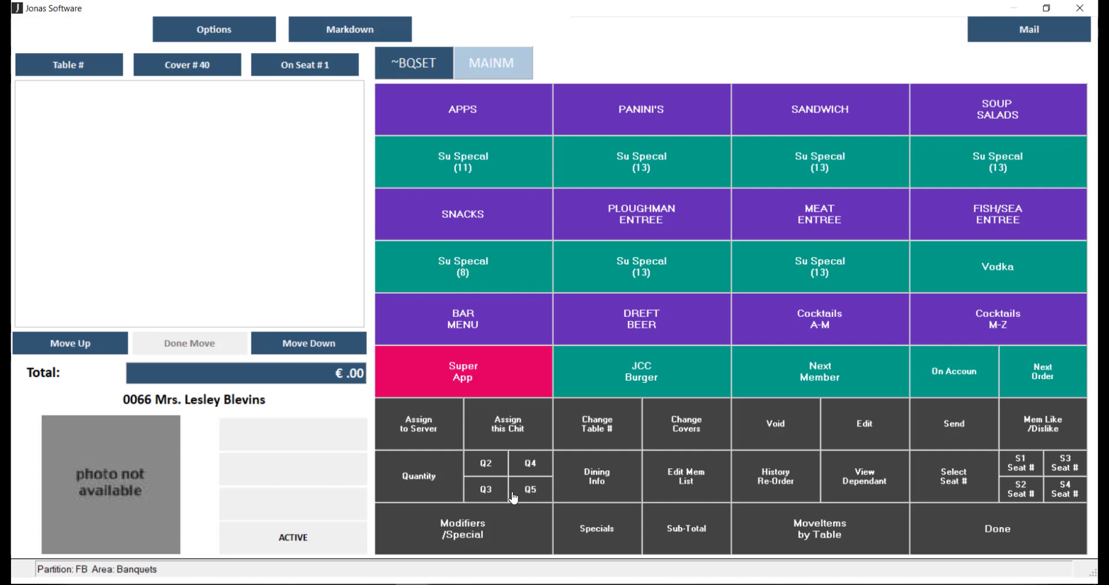
- Add Stella, Guinness, Blue Moon and Bass drafts to the chit, totalling €32.40
left_click(693, 328)
left_click(516, 110)
left_click(513, 174)
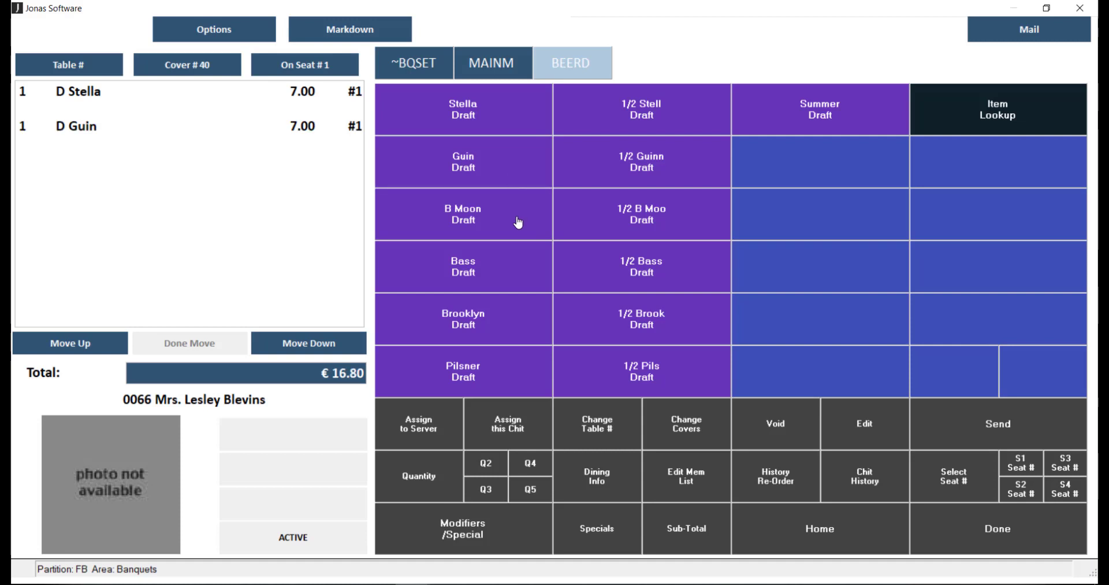
left_click(517, 222)
left_click(515, 260)
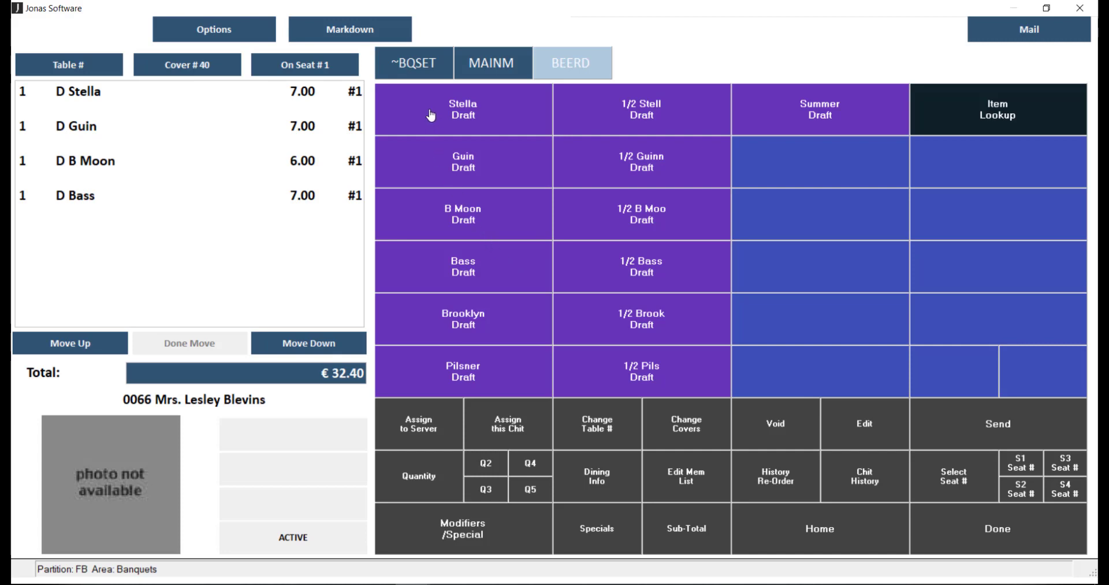
left_click(428, 74)
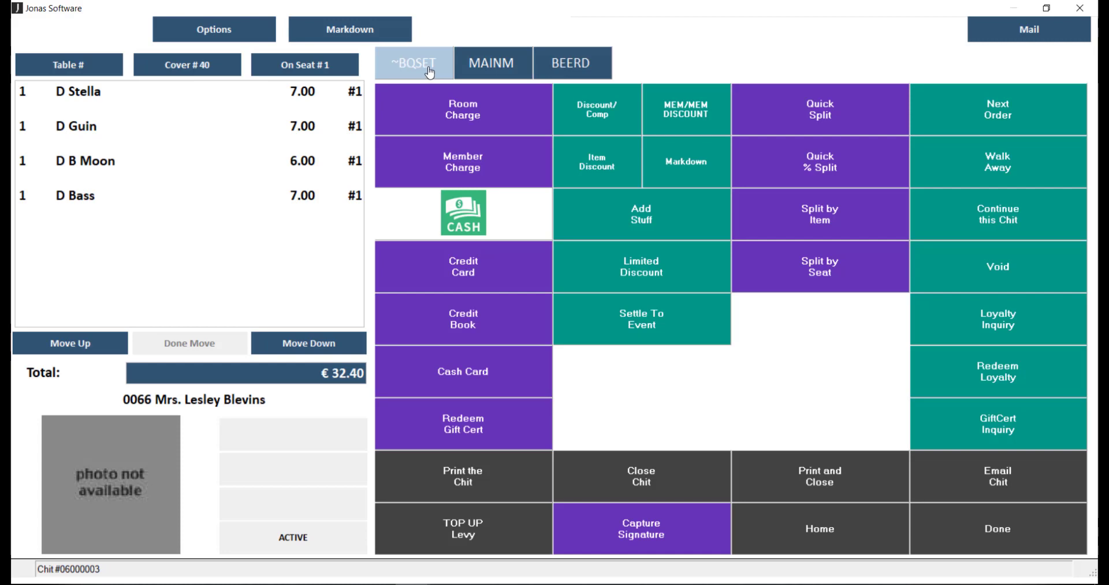
- Settle the chit to event 000047, Clubhouse facility, under Beverage - Cash Bar
left_click(611, 318)
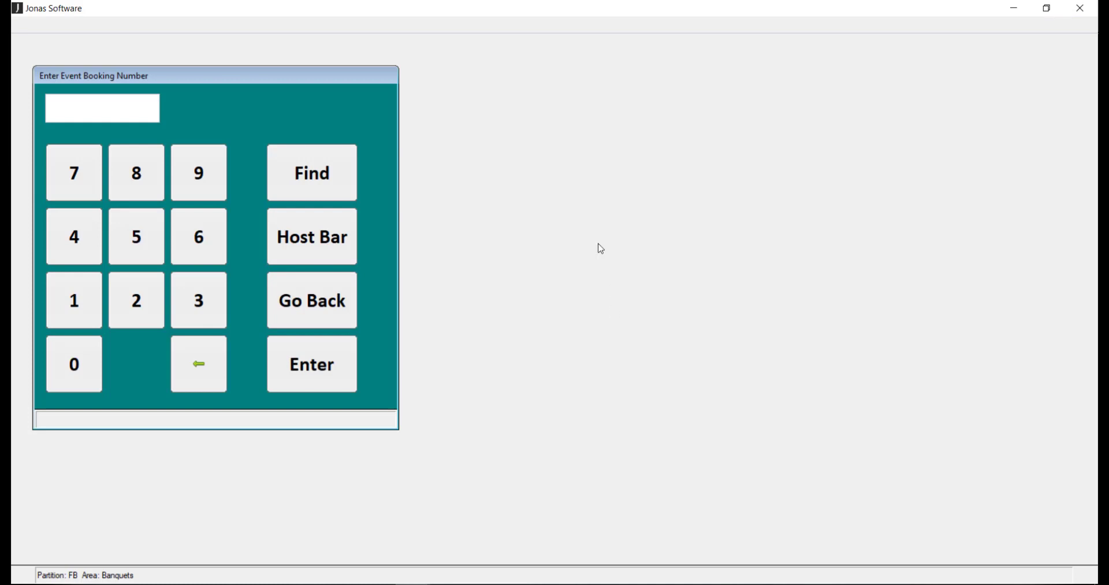
left_click(338, 168)
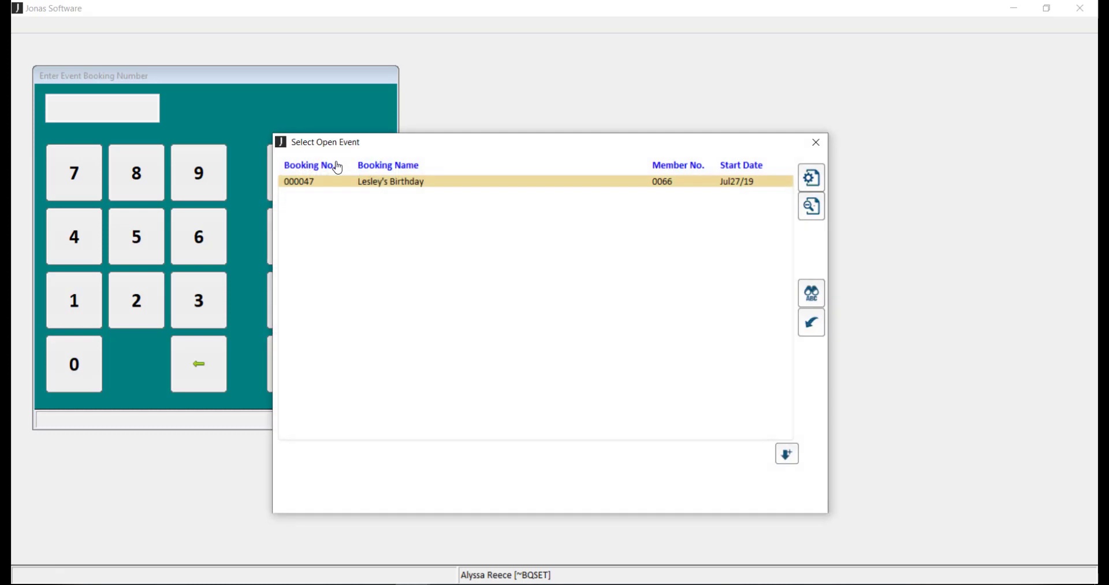
double_click(342, 185)
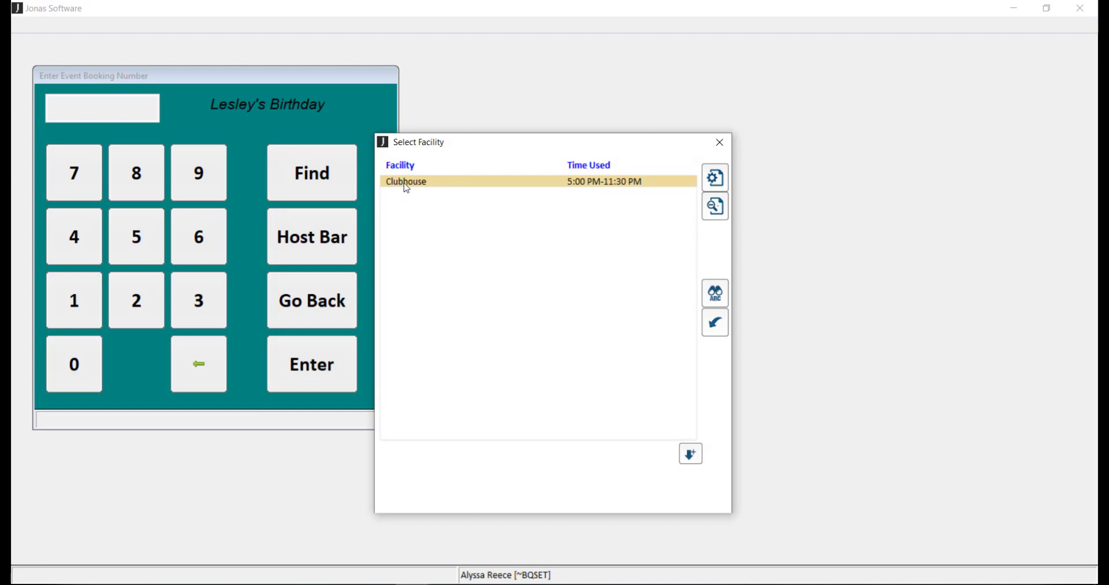
double_click(402, 184)
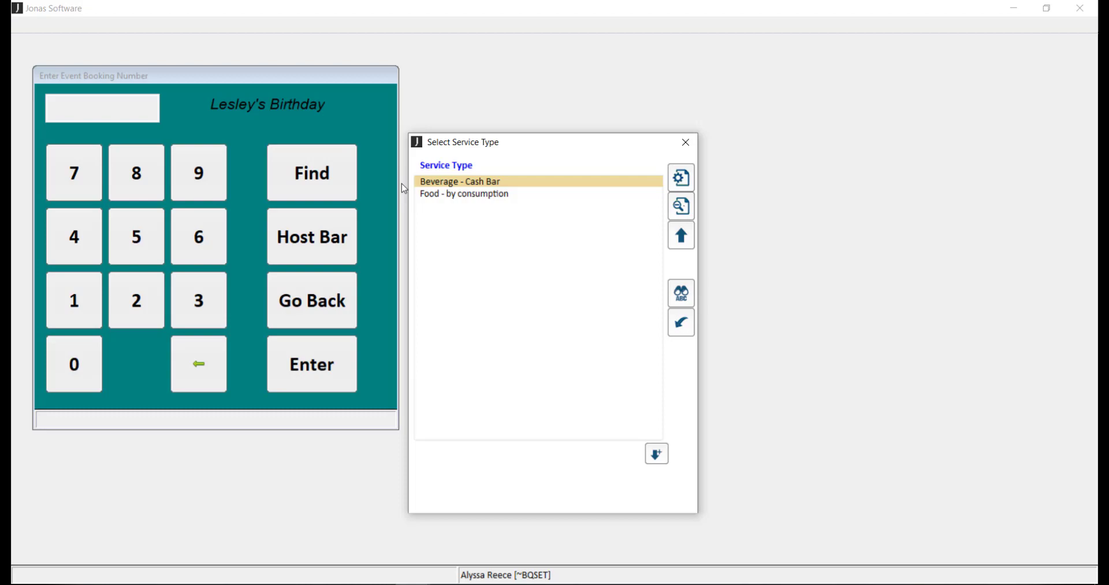
double_click(423, 184)
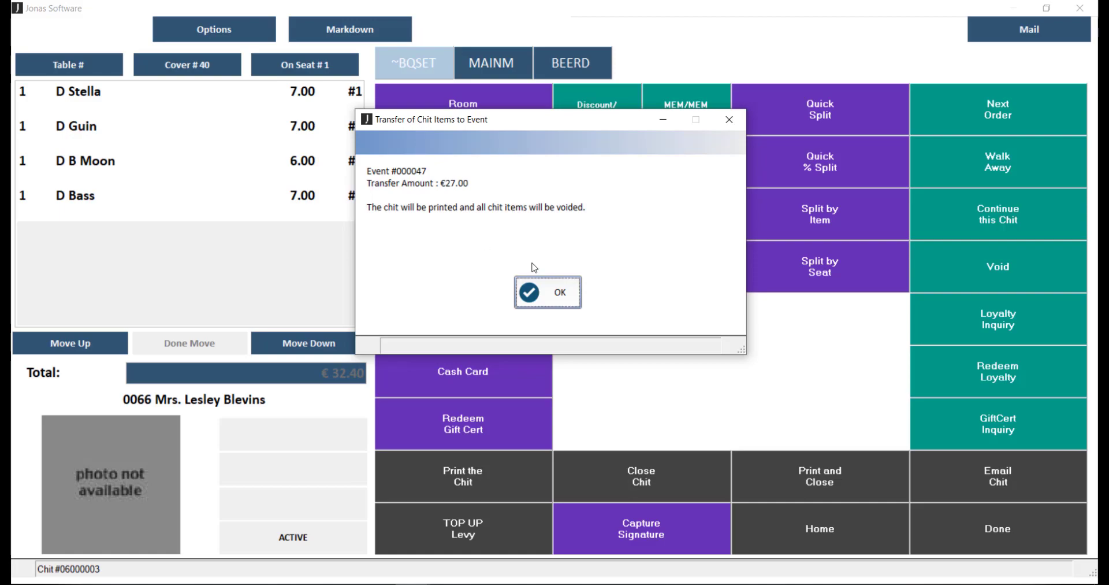
- Confirm the €27.00 transfer of chit items to event 000047
left_click(531, 292)
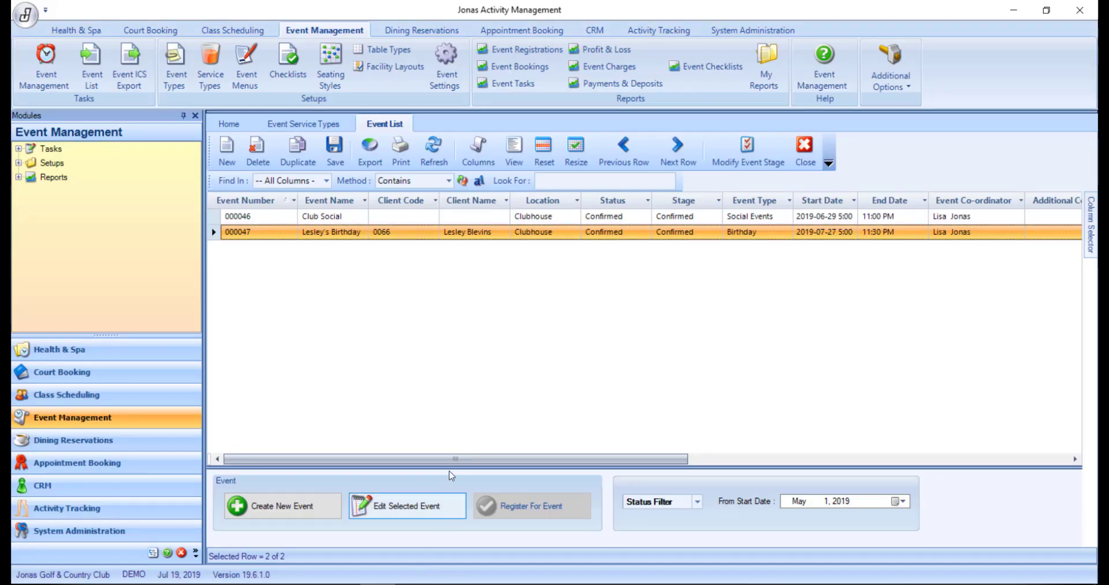
- Open event 000047's setup and expand its first Beverage - Cash Bar service to show the draft beers
double_click(490, 235)
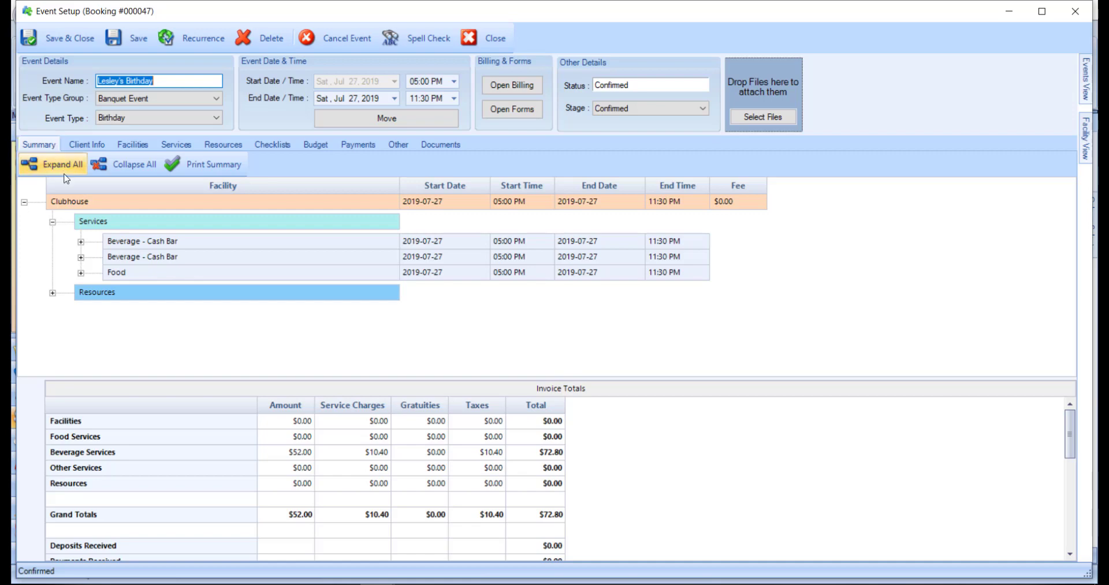
left_click(81, 243)
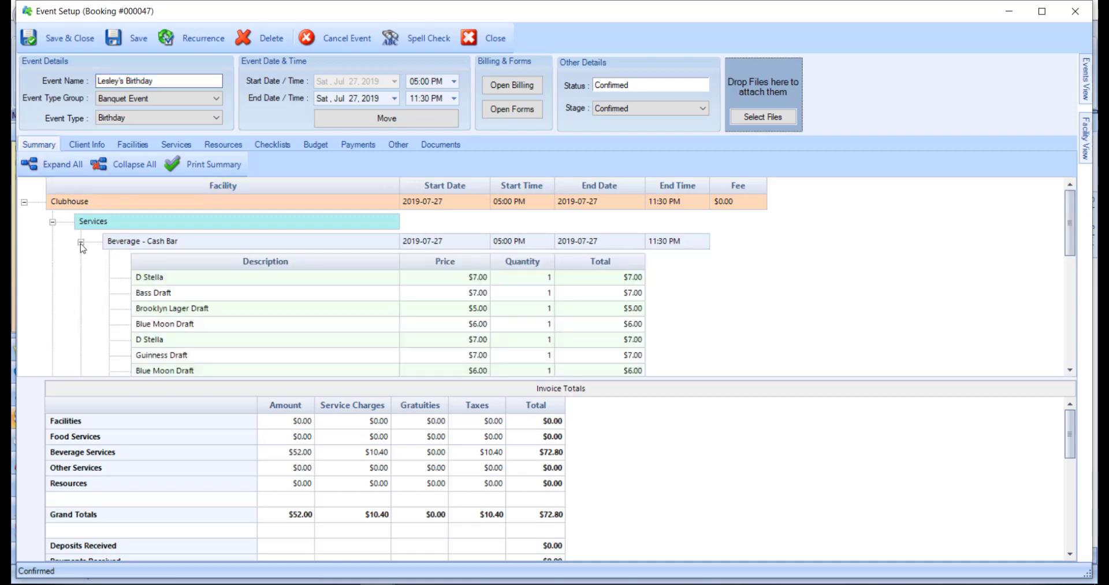